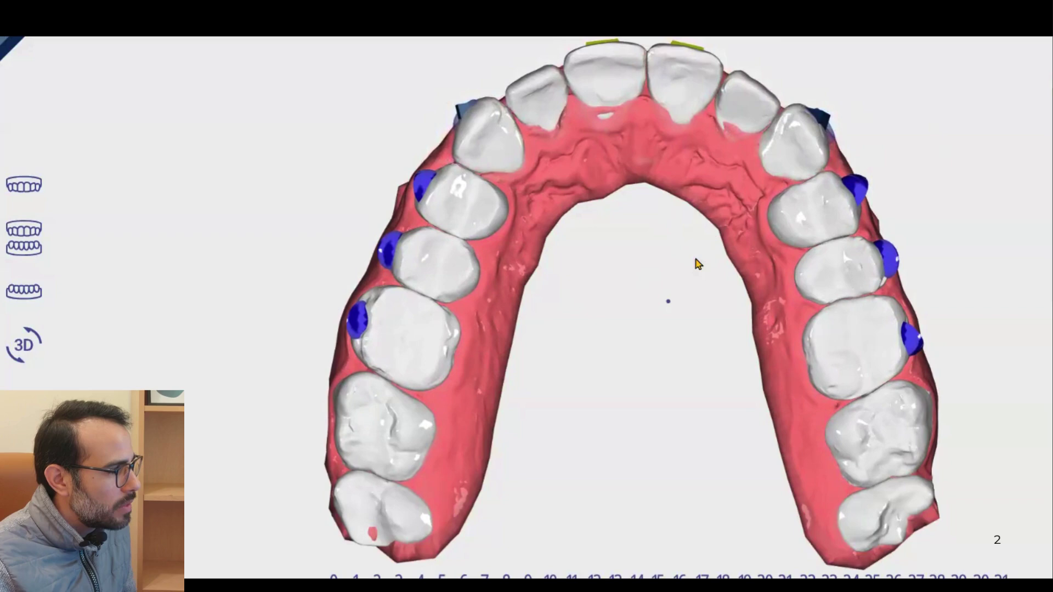
# Step: Examine the attachments on the upper arch from the occlusal, side and front views, and switch to the lower arch
pyautogui.moveTo(695, 260); pyautogui.dragTo(691, 275)
pyautogui.moveTo(691, 274); pyautogui.dragTo(642, 303, button='right')
pyautogui.scroll(-1, 642, 304)
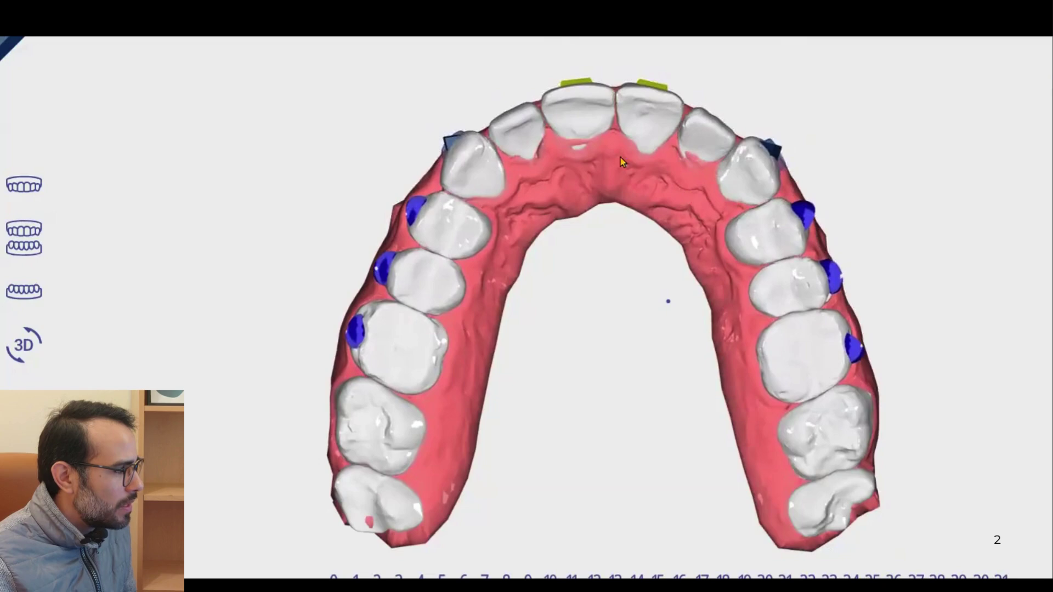
pyautogui.moveTo(621, 161); pyautogui.dragTo(809, 315)
pyautogui.moveTo(825, 359); pyautogui.dragTo(726, 384, button='right')
pyautogui.scroll(2, 726, 383)
pyautogui.moveTo(726, 383); pyautogui.dragTo(705, 350)
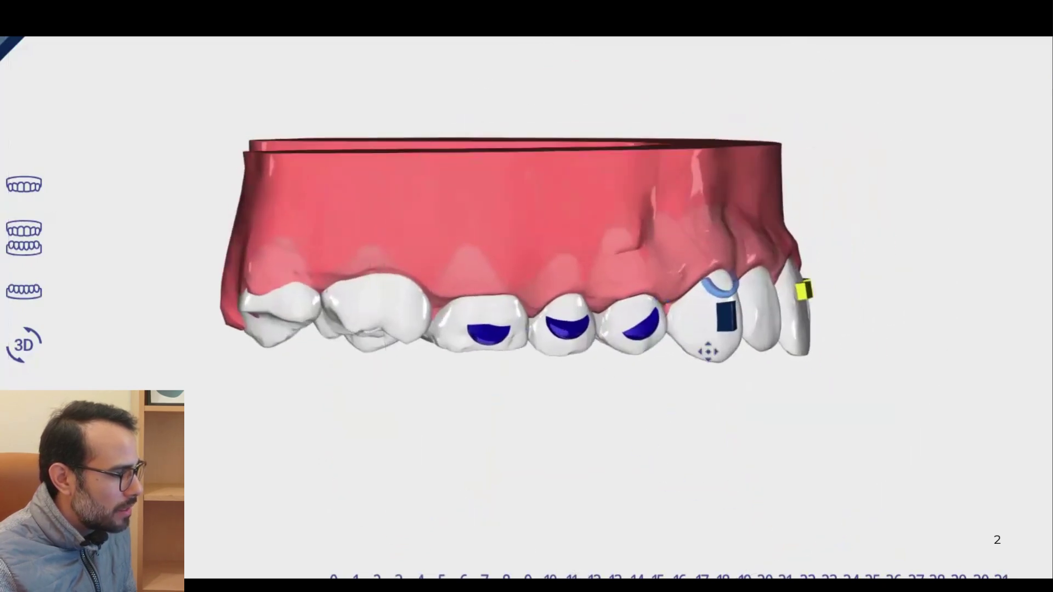
pyautogui.scroll(1, 708, 351)
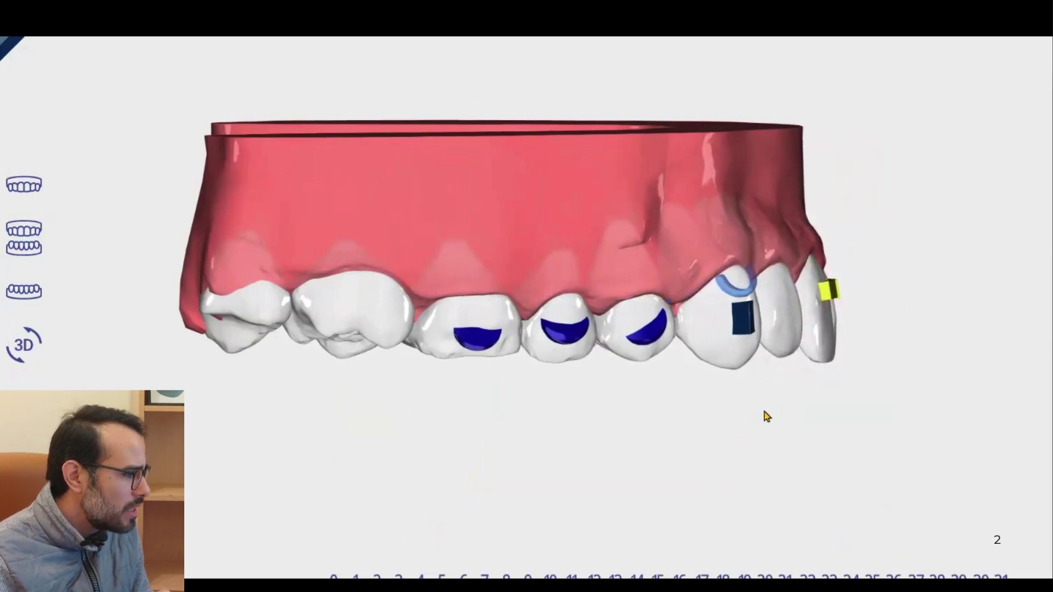
pyautogui.moveTo(750, 395); pyautogui.dragTo(329, 368)
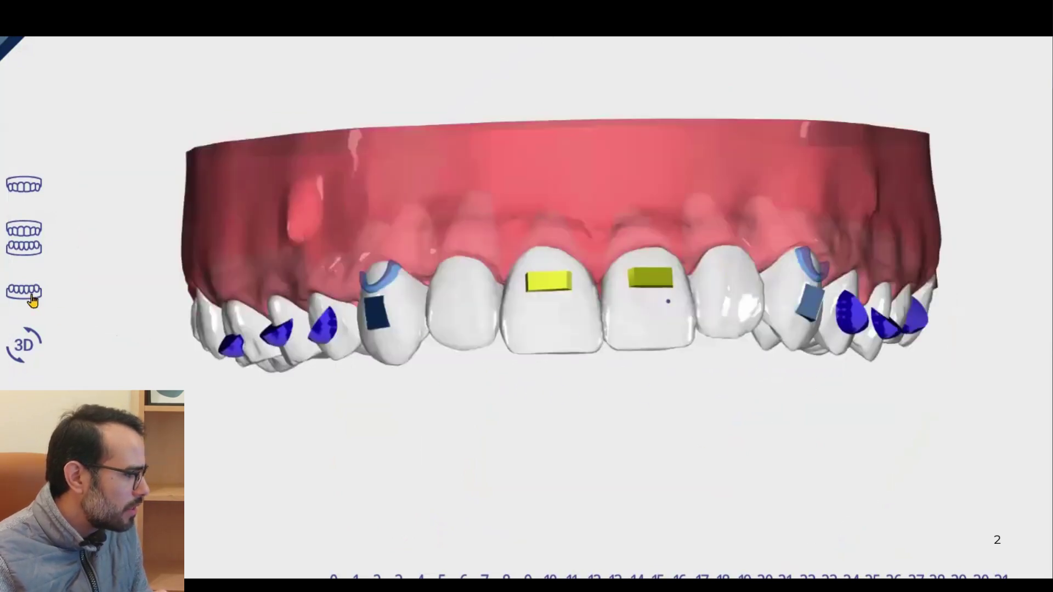
pyautogui.click(28, 294)
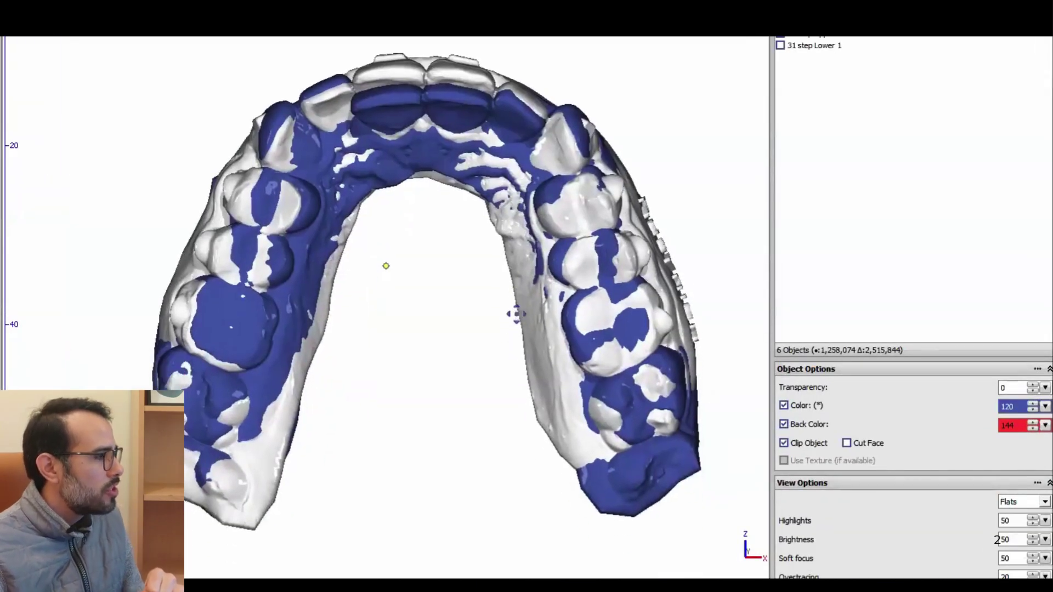
# Step: Examine the occlusal overlay of First Upper 1 and REF Upper 1, comparing incisor, premolar and molar positions on both sides
pyautogui.moveTo(516, 314); pyautogui.dragTo(527, 344, button='middle')
pyautogui.moveTo(527, 343)
pyautogui.mouseDown(button='right')
pyautogui.moveTo(534, 263)
pyautogui.moveTo(543, 331)
pyautogui.mouseUp(button='right')
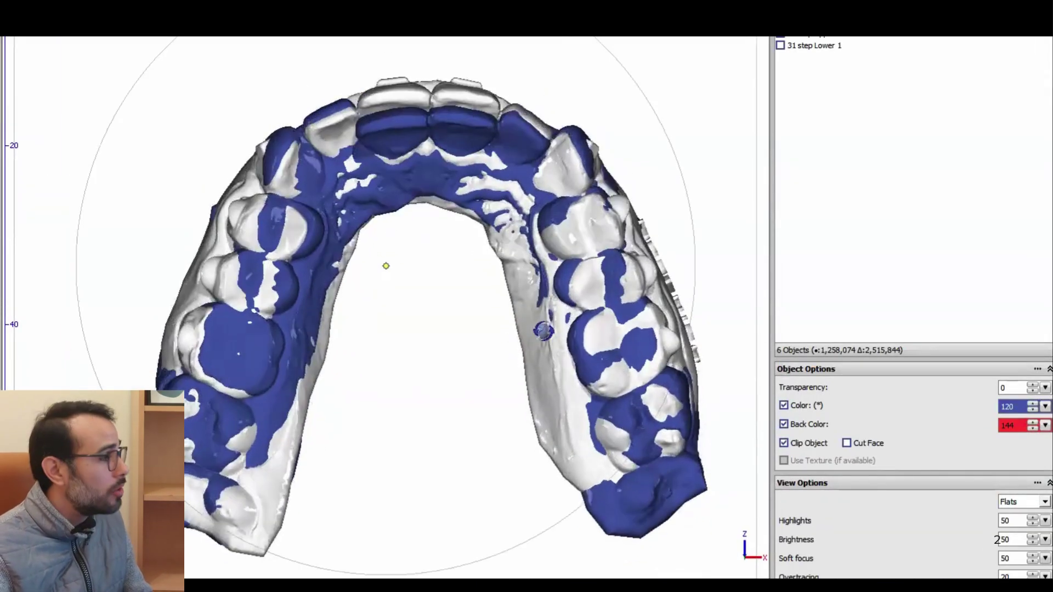
pyautogui.moveTo(422, 113)
pyautogui.mouseDown(button='right')
pyautogui.moveTo(417, 131)
pyautogui.moveTo(411, 125)
pyautogui.mouseUp(button='right')
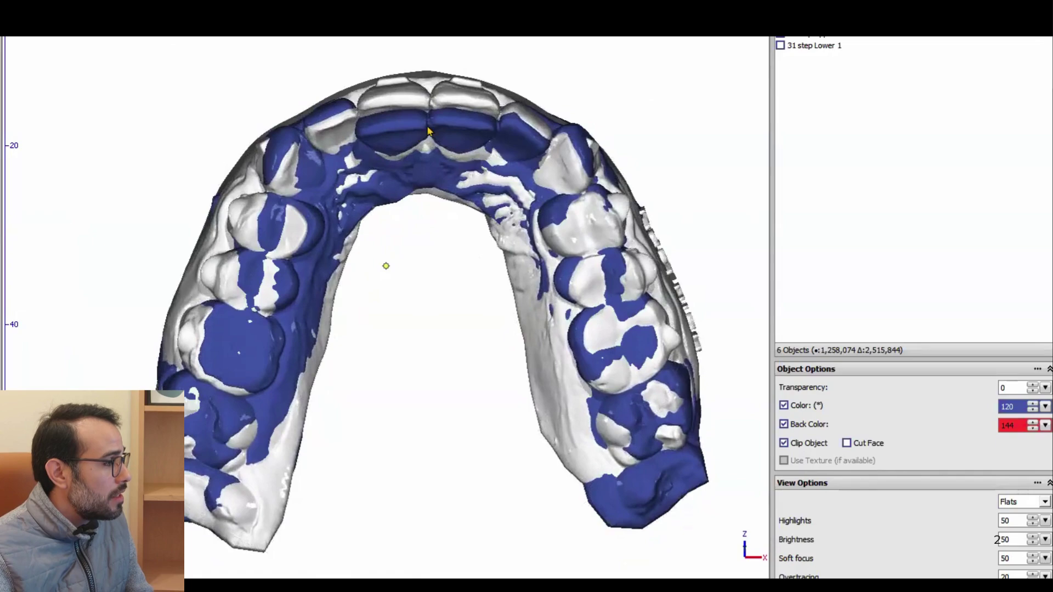
pyautogui.moveTo(453, 128)
pyautogui.mouseDown(button='middle')
pyautogui.moveTo(489, 298)
pyautogui.moveTo(647, 307)
pyautogui.moveTo(693, 202)
pyautogui.moveTo(699, 140)
pyautogui.moveTo(724, 192)
pyautogui.moveTo(778, 205)
pyautogui.moveTo(701, 208)
pyautogui.moveTo(402, 65)
pyautogui.moveTo(464, 203)
pyautogui.moveTo(318, 214)
pyautogui.moveTo(588, 220)
pyautogui.moveTo(585, 189)
pyautogui.moveTo(428, 146)
pyautogui.moveTo(438, 122)
pyautogui.mouseUp(button='middle')
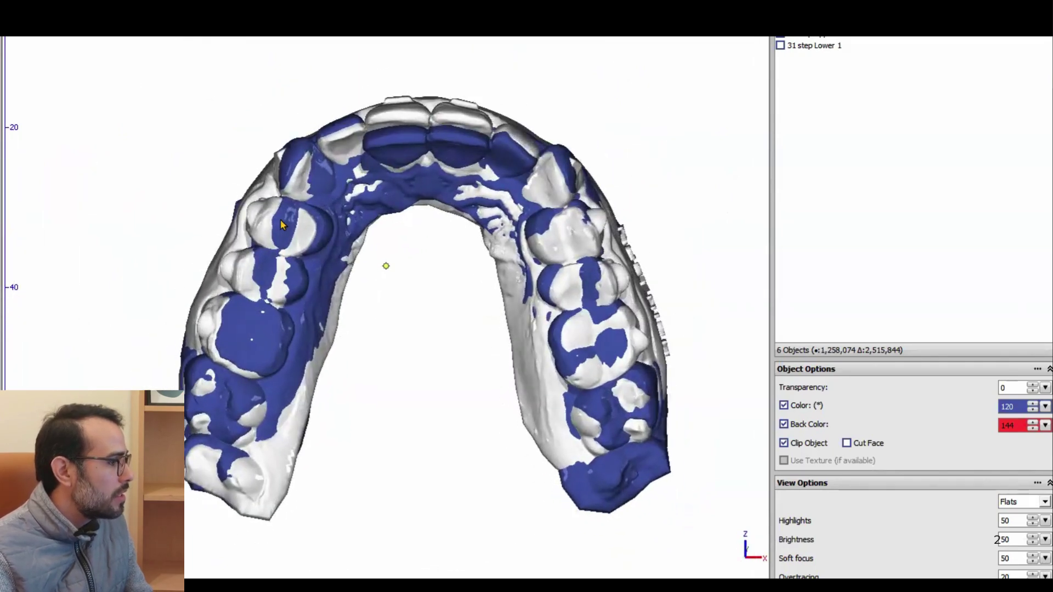
pyautogui.moveTo(508, 247); pyautogui.dragTo(430, 281, button='middle')
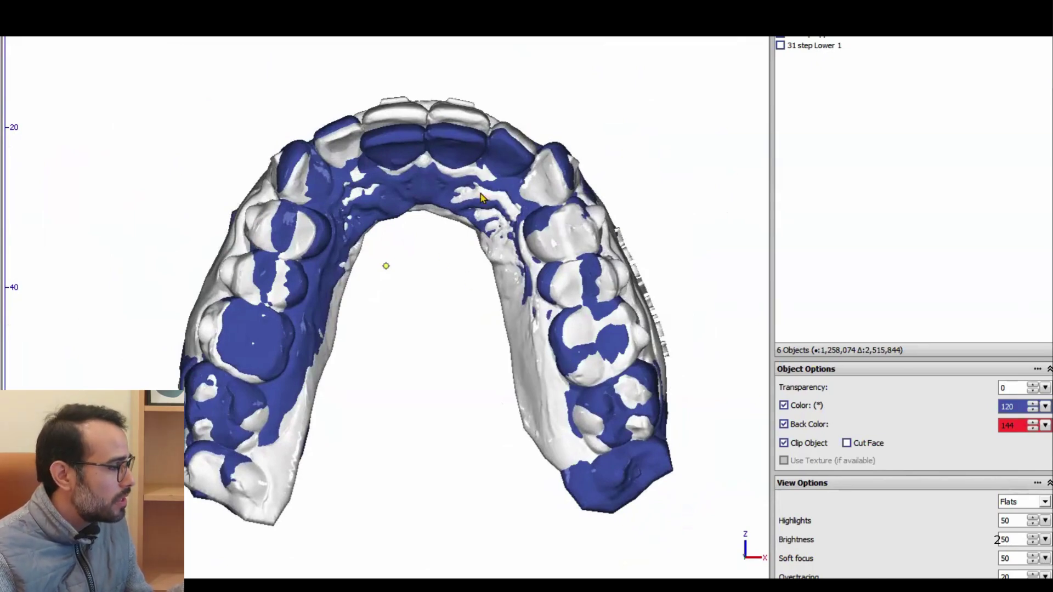
pyautogui.moveTo(634, 420); pyautogui.dragTo(230, 391, button='middle')
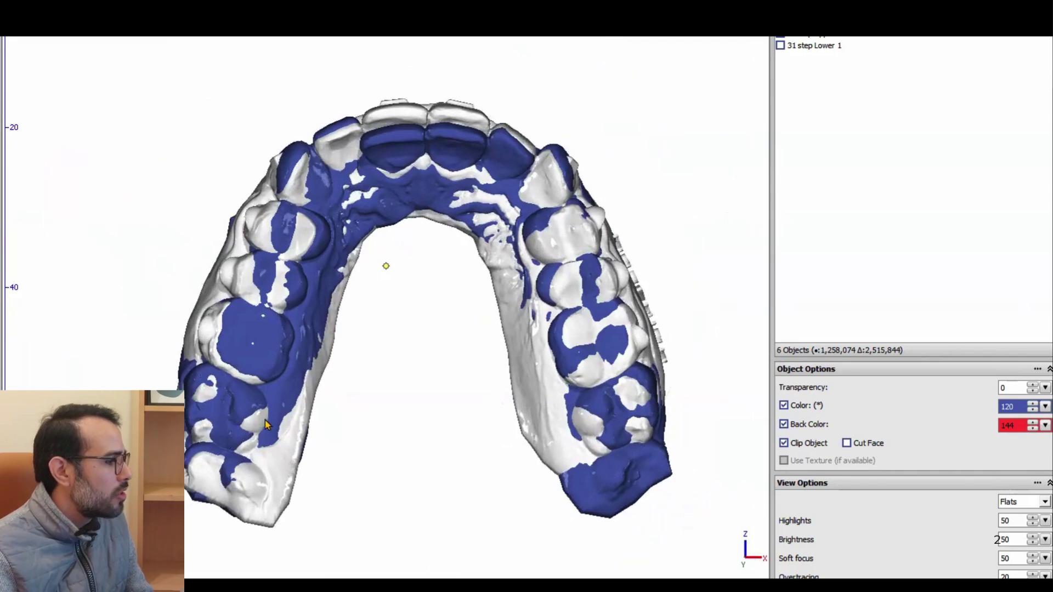
pyautogui.moveTo(592, 431); pyautogui.dragTo(242, 332, button='middle')
pyautogui.moveTo(447, 279); pyautogui.dragTo(289, 291, button='middle')
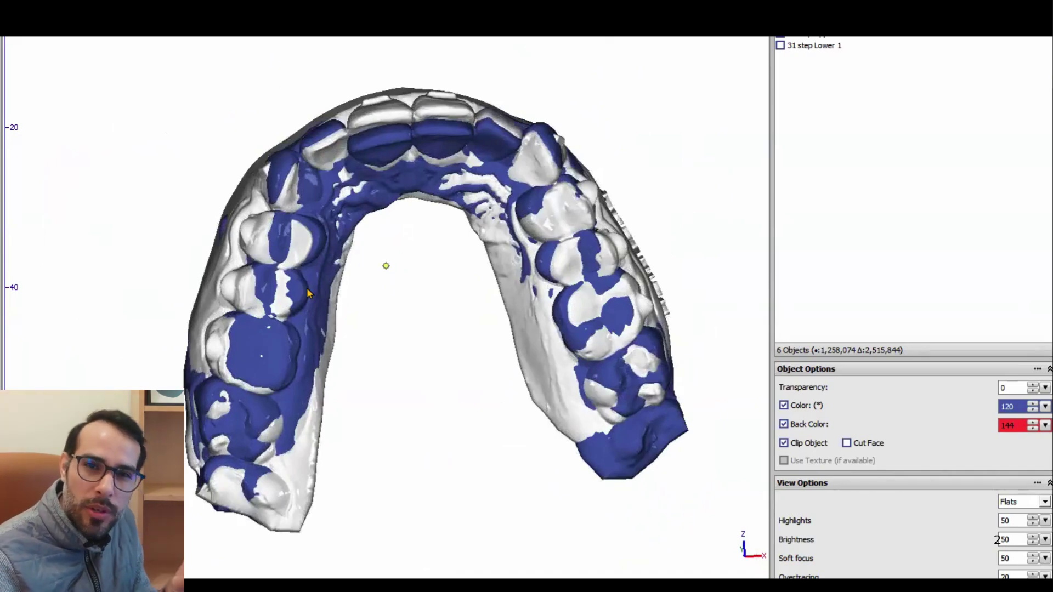
pyautogui.scroll(-1, 462, 288)
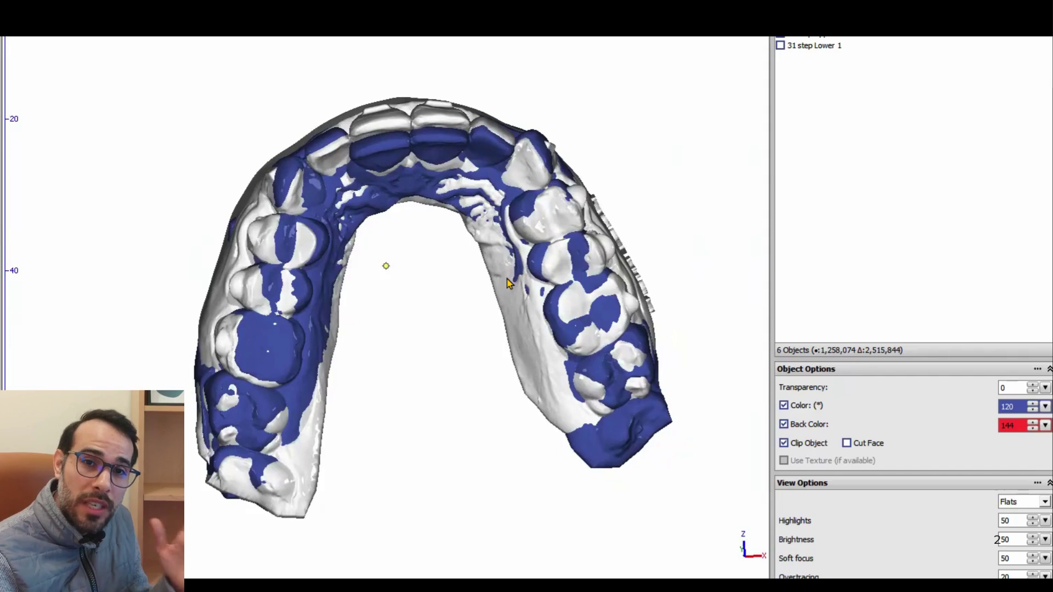
pyautogui.moveTo(540, 313); pyautogui.dragTo(548, 257, button='middle')
pyautogui.scroll(5, 573, 282)
pyautogui.scroll(-3, 549, 256)
pyautogui.moveTo(550, 222); pyautogui.dragTo(549, 186, button='middle')
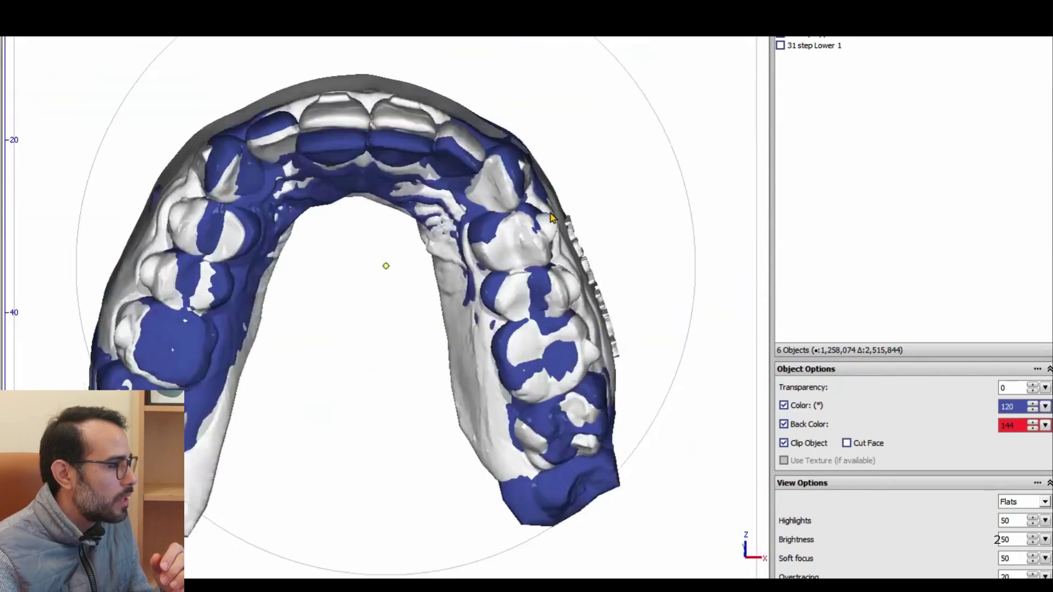
pyautogui.moveTo(417, 209); pyautogui.dragTo(455, 209, button='middle')
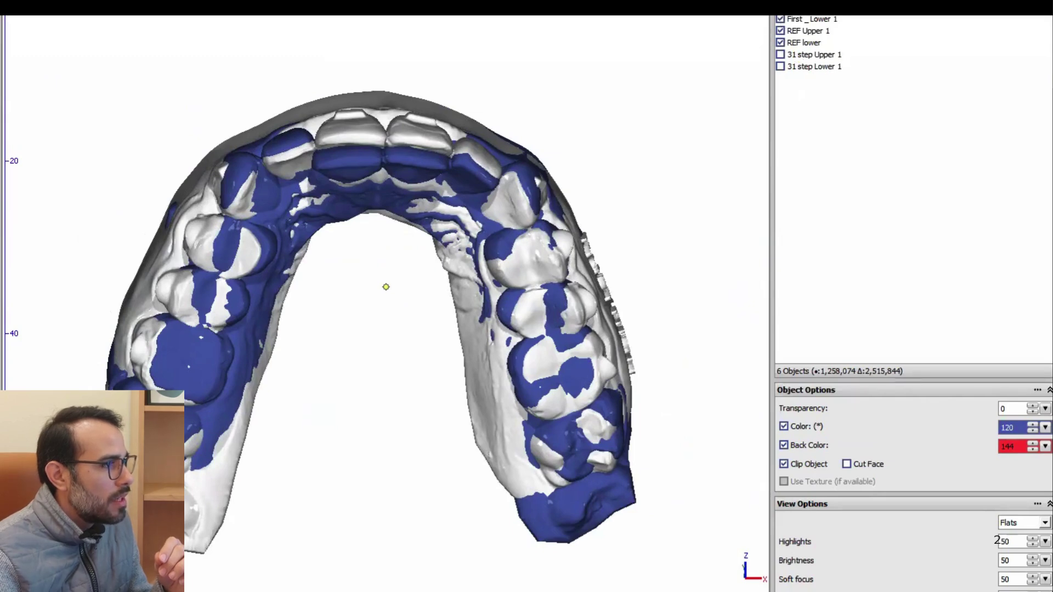
# Step: Hide First Upper 1 and show 31 step Upper 1 over the REF Upper 1 model
pyautogui.click(780, 31)
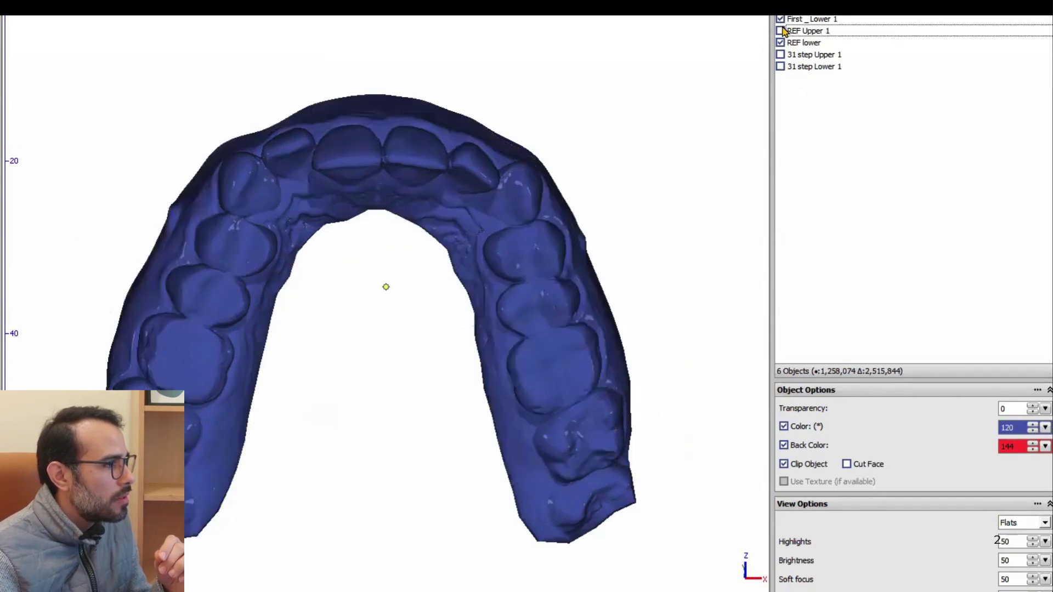
pyautogui.click(780, 31)
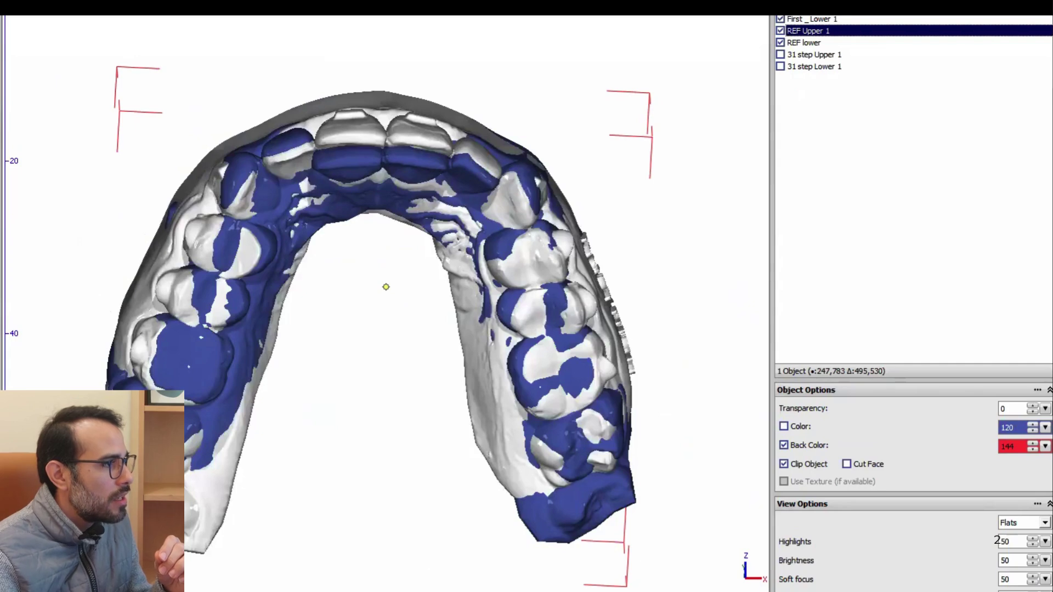
pyautogui.click(781, 23)
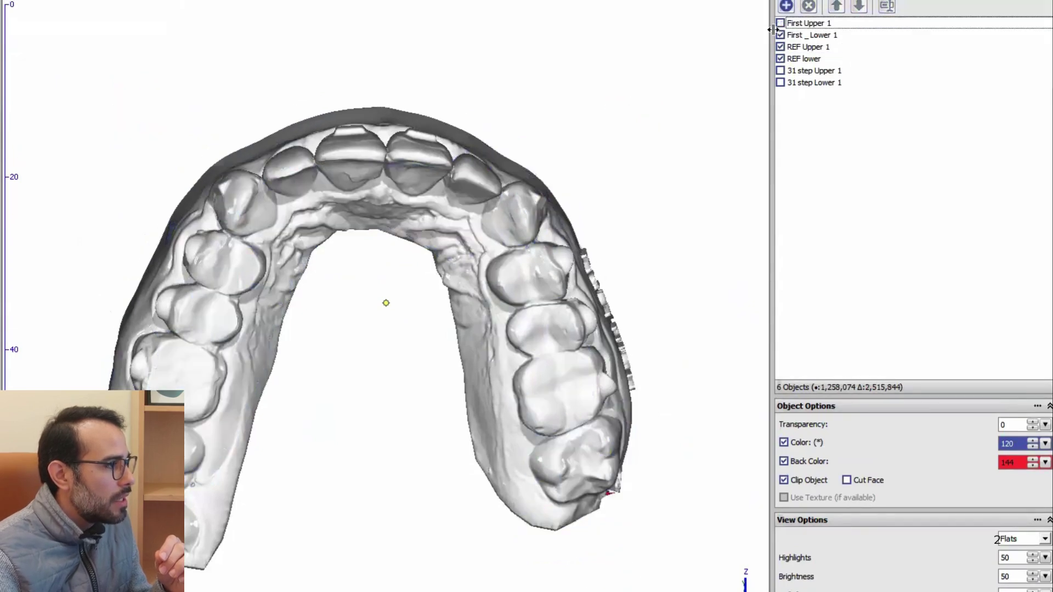
pyautogui.click(744, 89)
pyautogui.click(780, 70)
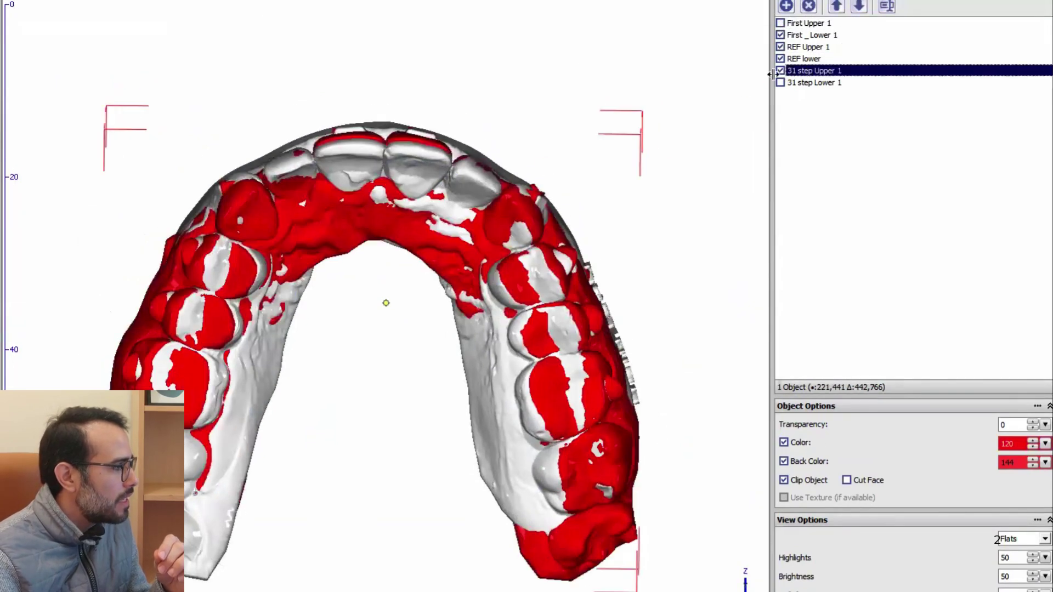
# Step: Compare 31 step Upper 1 with REF Upper 1 across the arch, and add First Upper 1 to the overlay
pyautogui.moveTo(497, 213); pyautogui.dragTo(226, 168, button='middle')
pyautogui.scroll(2, 481, 204)
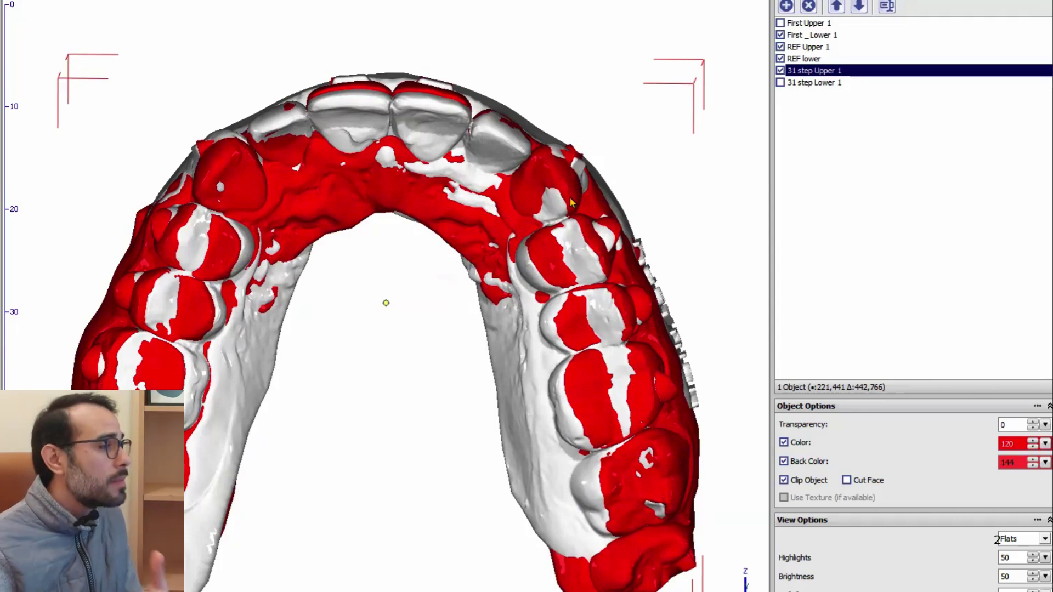
pyautogui.scroll(-1, 449, 282)
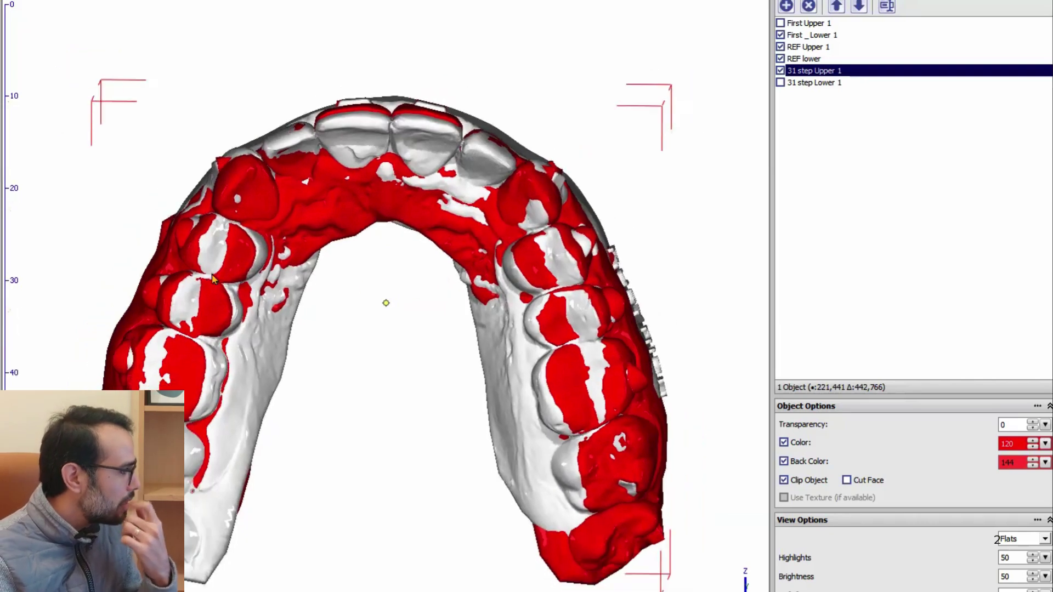
pyautogui.moveTo(215, 245); pyautogui.dragTo(229, 232, button='middle')
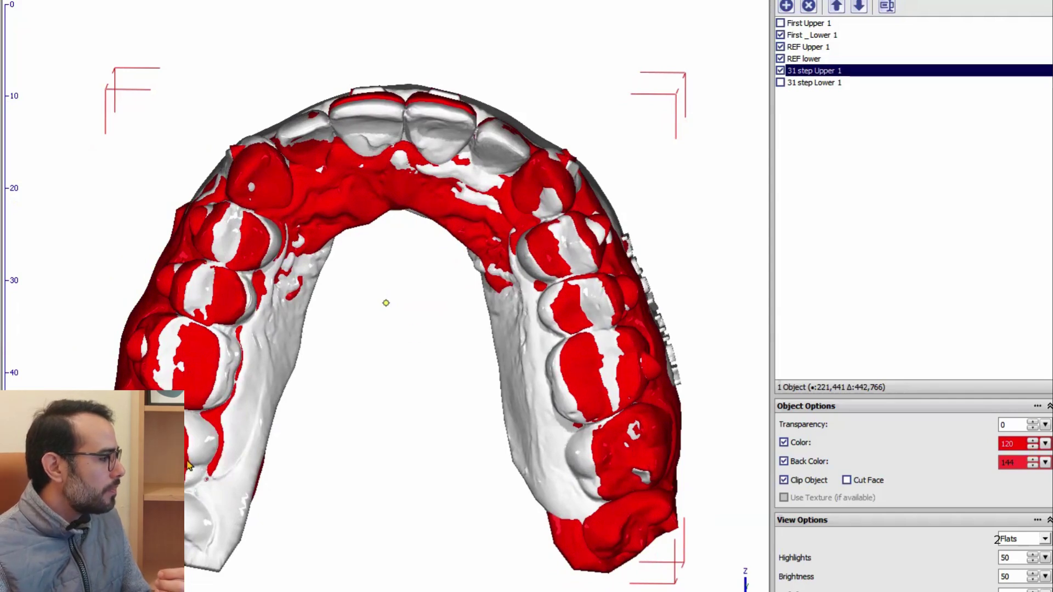
pyautogui.moveTo(188, 466); pyautogui.dragTo(187, 432)
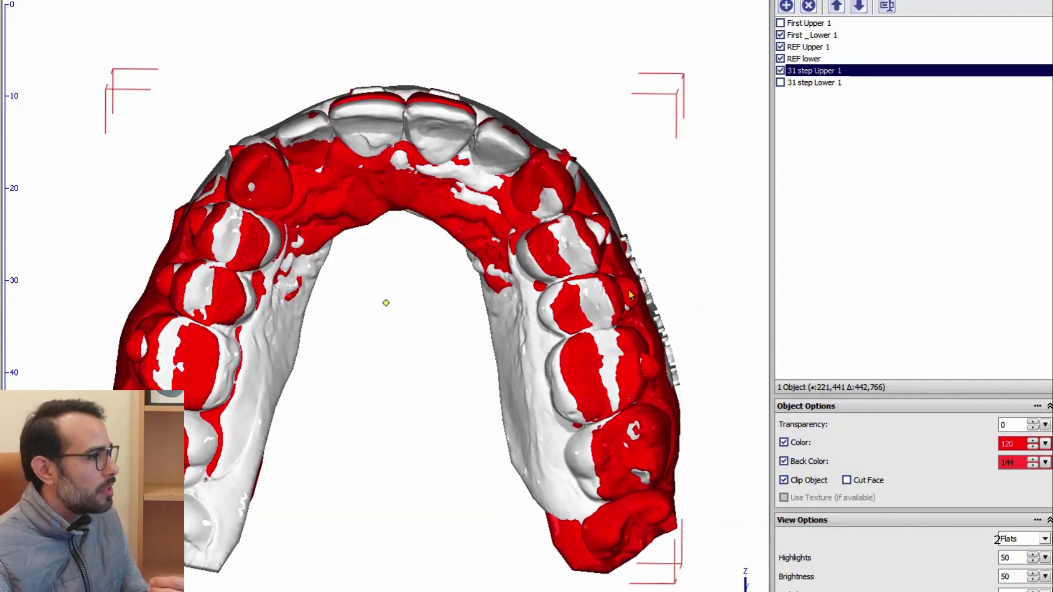
pyautogui.click(780, 23)
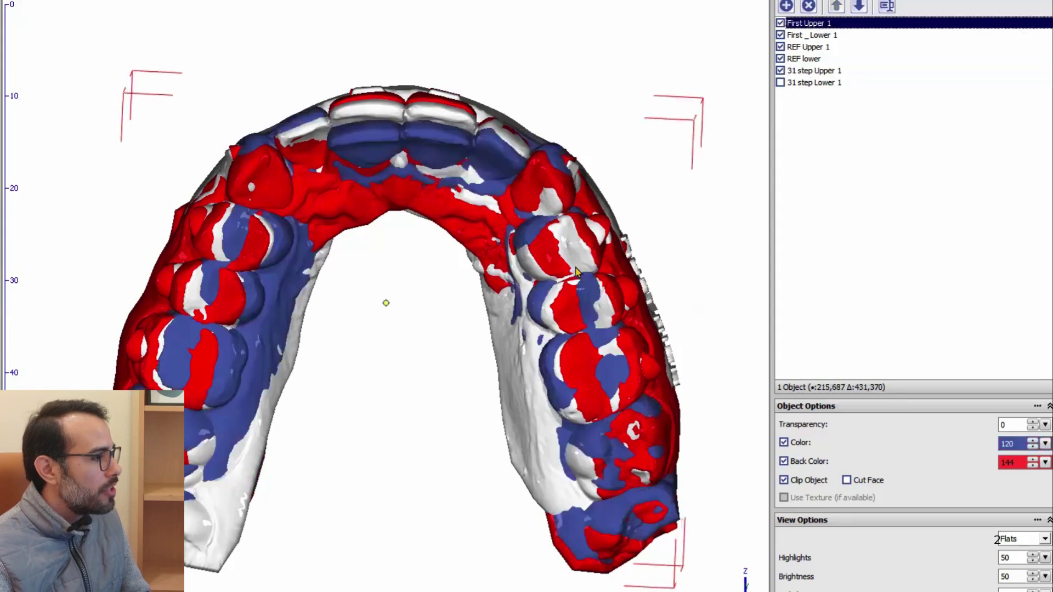
# Step: Examine the three superimposed upper models from the occlusal, front and side views, comparing the incisors and posterior teeth
pyautogui.moveTo(546, 288); pyautogui.dragTo(538, 214, button='middle')
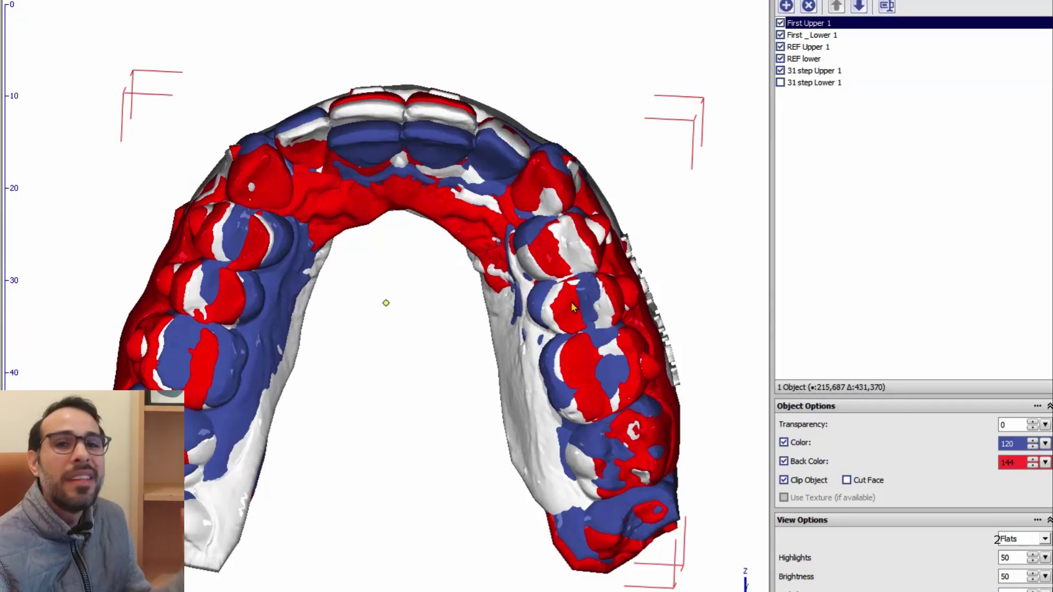
pyautogui.moveTo(566, 329); pyautogui.dragTo(256, 318, button='middle')
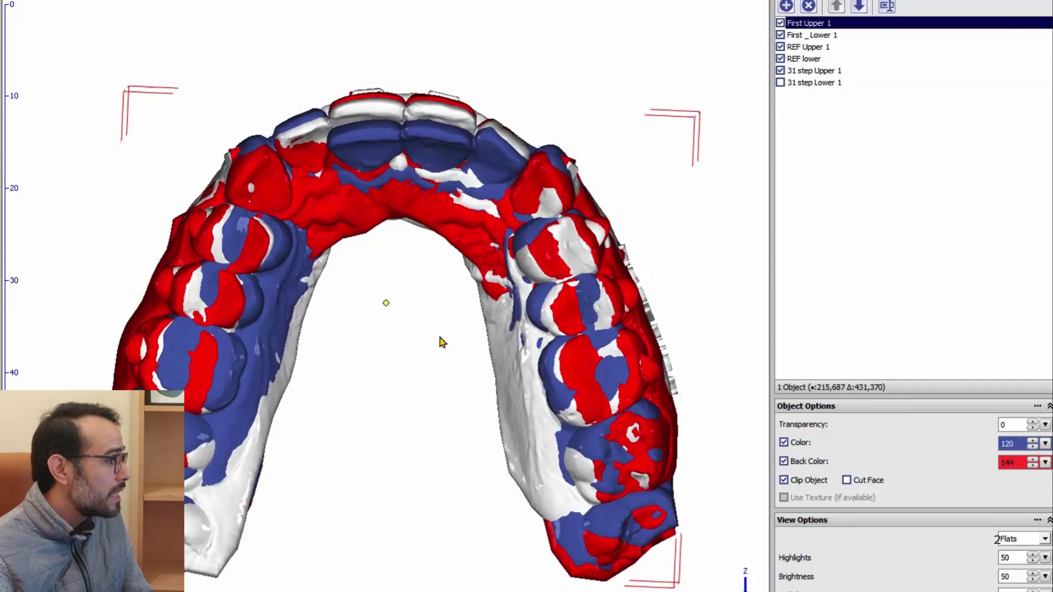
pyautogui.moveTo(442, 342); pyautogui.dragTo(449, 408)
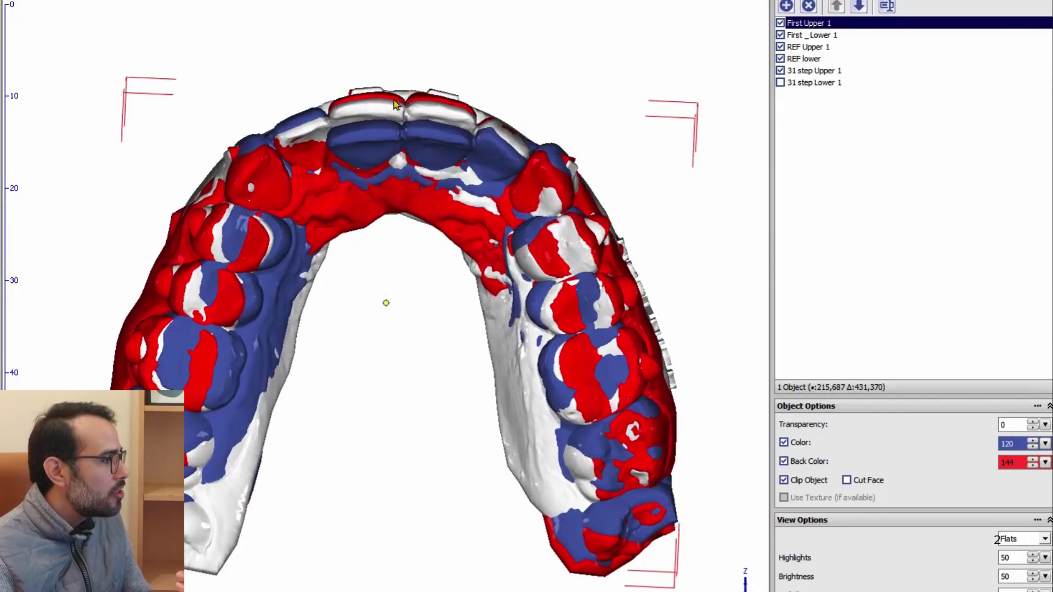
pyautogui.moveTo(395, 104); pyautogui.dragTo(447, 350)
pyautogui.scroll(3, 447, 350)
pyautogui.moveTo(482, 287); pyautogui.dragTo(461, 312)
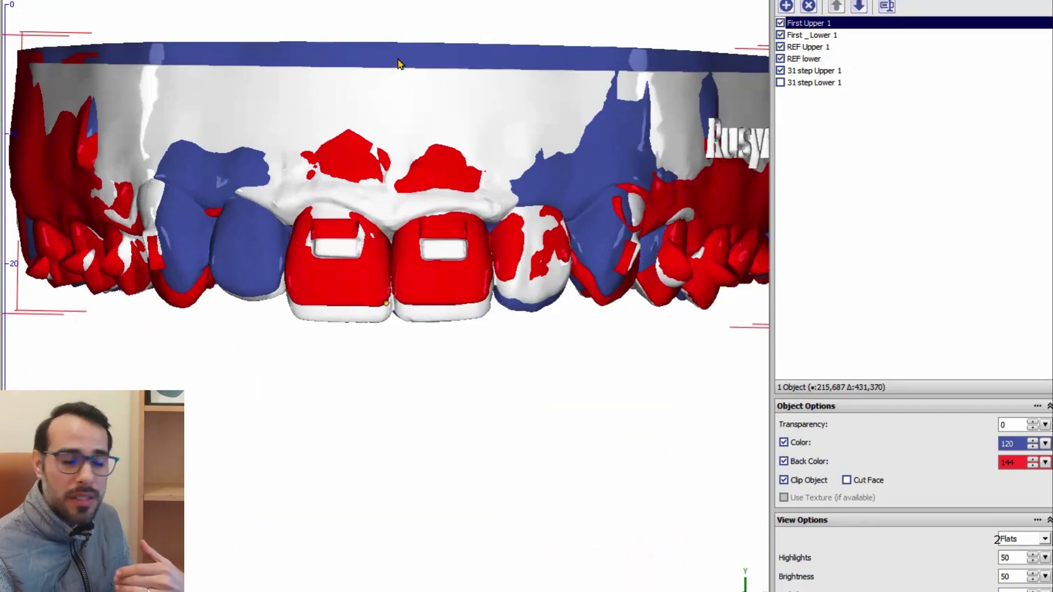
pyautogui.moveTo(399, 63); pyautogui.dragTo(718, 323)
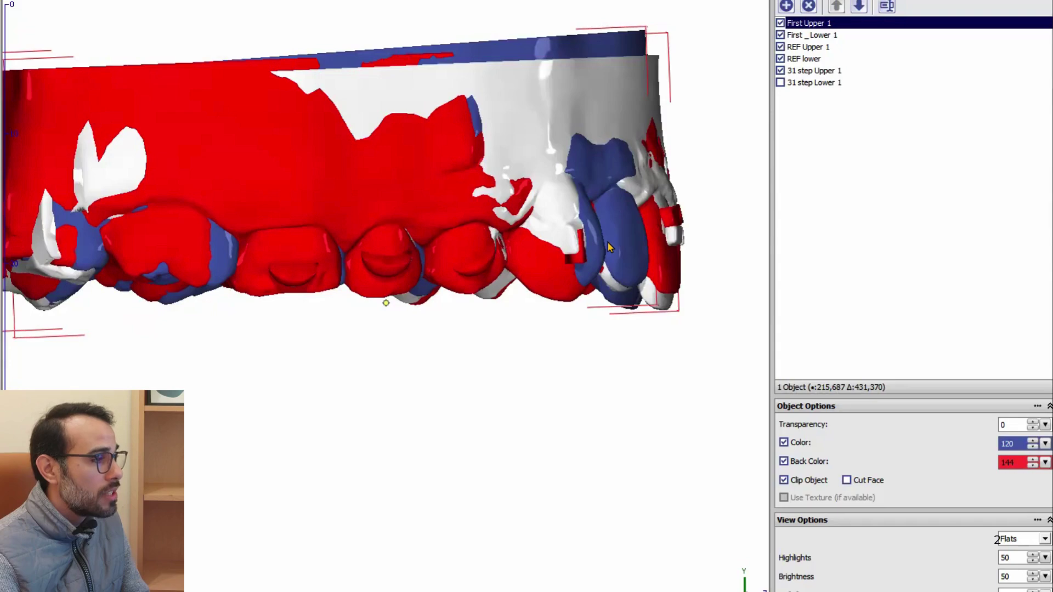
pyautogui.scroll(-1, 608, 248)
pyautogui.moveTo(555, 245); pyautogui.dragTo(285, 274)
pyautogui.moveTo(511, 281); pyautogui.dragTo(461, 281)
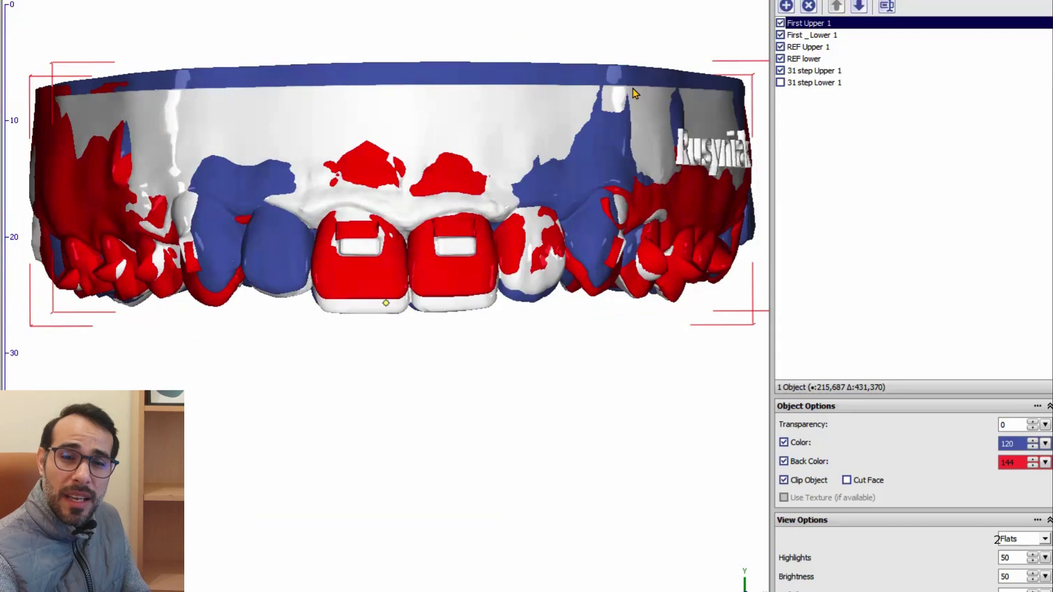
pyautogui.moveTo(623, 203); pyautogui.dragTo(534, 41)
pyautogui.scroll(-2, 601, 141)
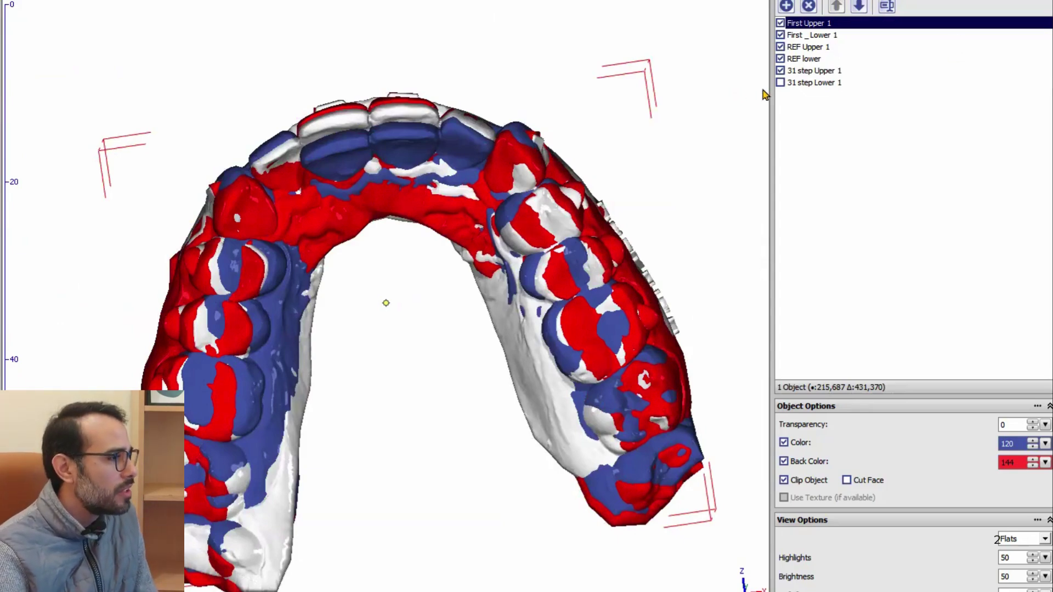
# Step: Examine the superimposed First _Lower 1 and REF lower models from the front and occlusal views
pyautogui.doubleClick(664, 202)
pyautogui.doubleClick(575, 444)
pyautogui.moveTo(575, 448); pyautogui.dragTo(576, 157)
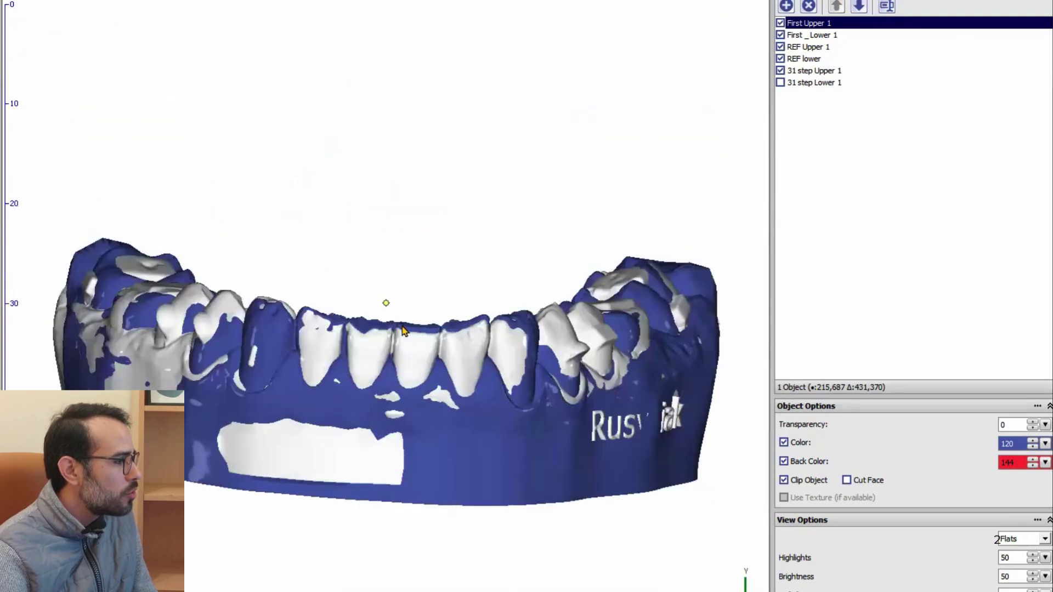
pyautogui.moveTo(497, 323); pyautogui.dragTo(406, 513)
pyautogui.scroll(2, 610, 343)
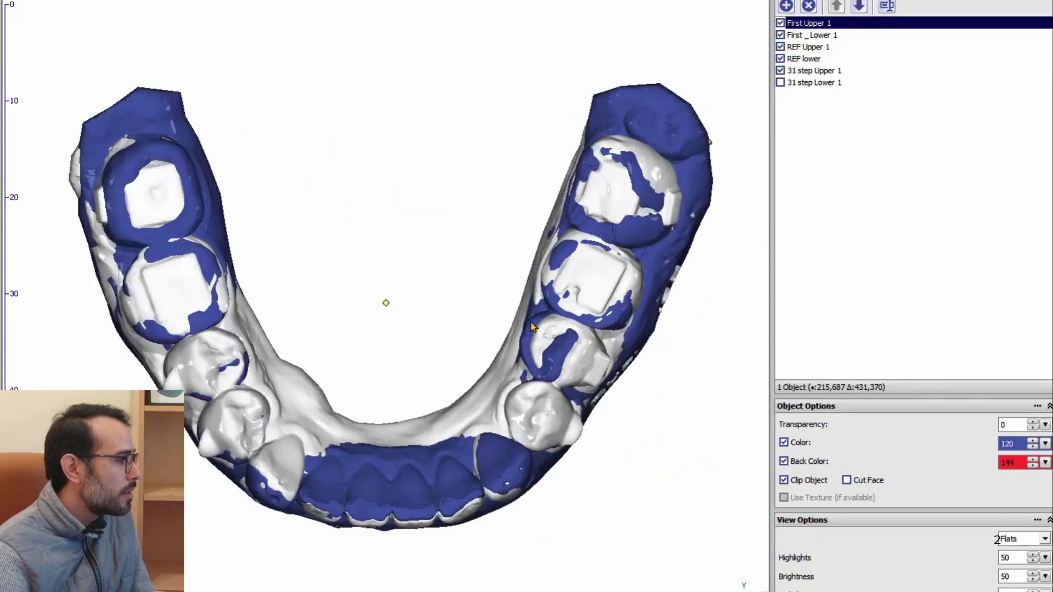
pyautogui.moveTo(442, 435); pyautogui.dragTo(450, 152)
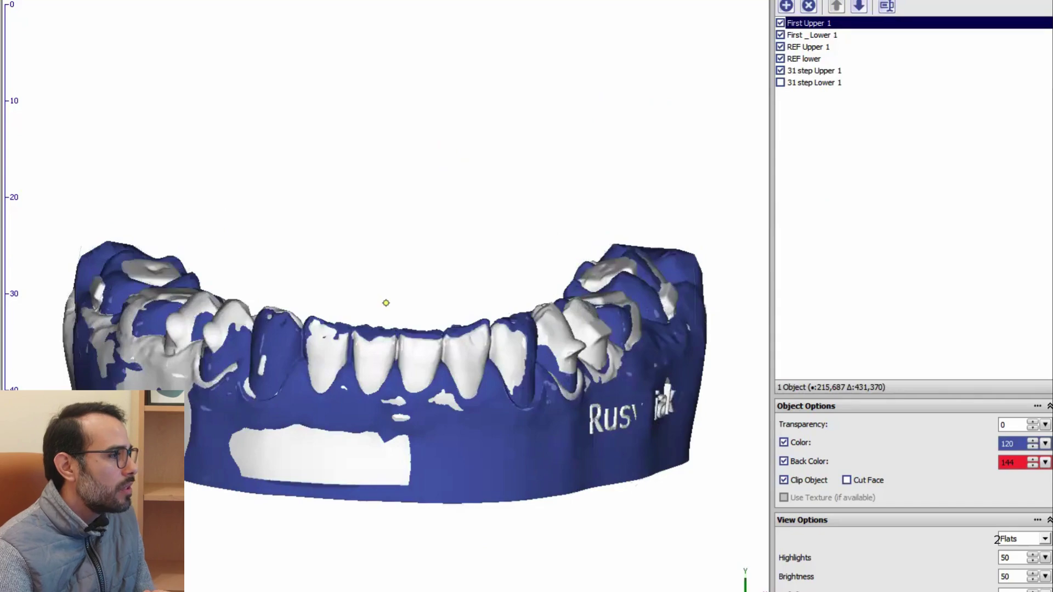
# Step: Return to the superimposed upper models and examine the incisors' vertical position from the front
pyautogui.doubleClick(606, 154)
pyautogui.doubleClick(596, 213)
pyautogui.moveTo(596, 217); pyautogui.dragTo(536, 268)
pyautogui.moveTo(403, 144); pyautogui.dragTo(369, 134)
pyautogui.moveTo(479, 138); pyautogui.dragTo(448, 390)
pyautogui.scroll(1, 448, 391)
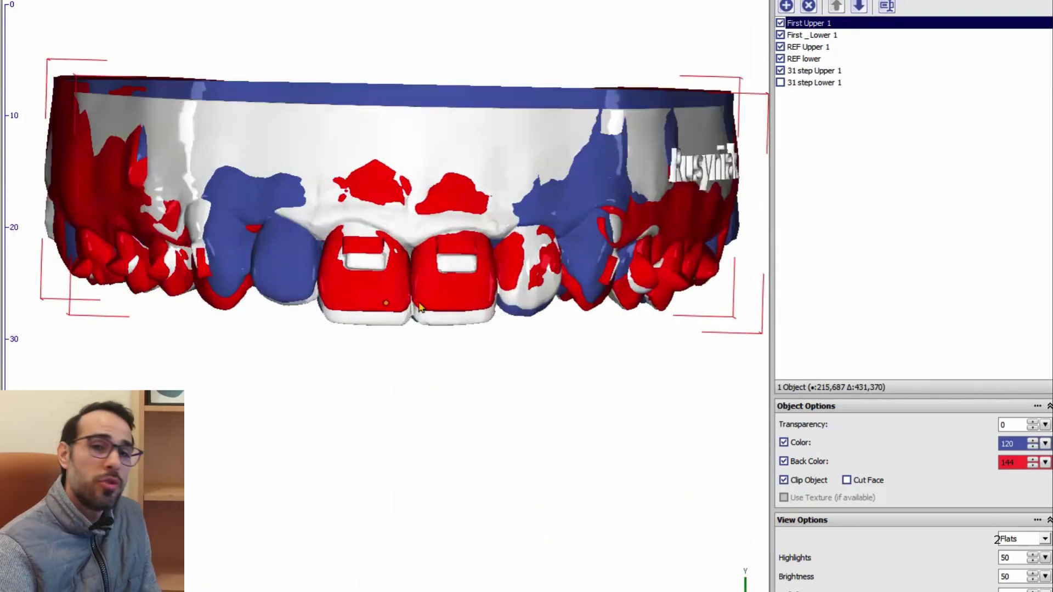